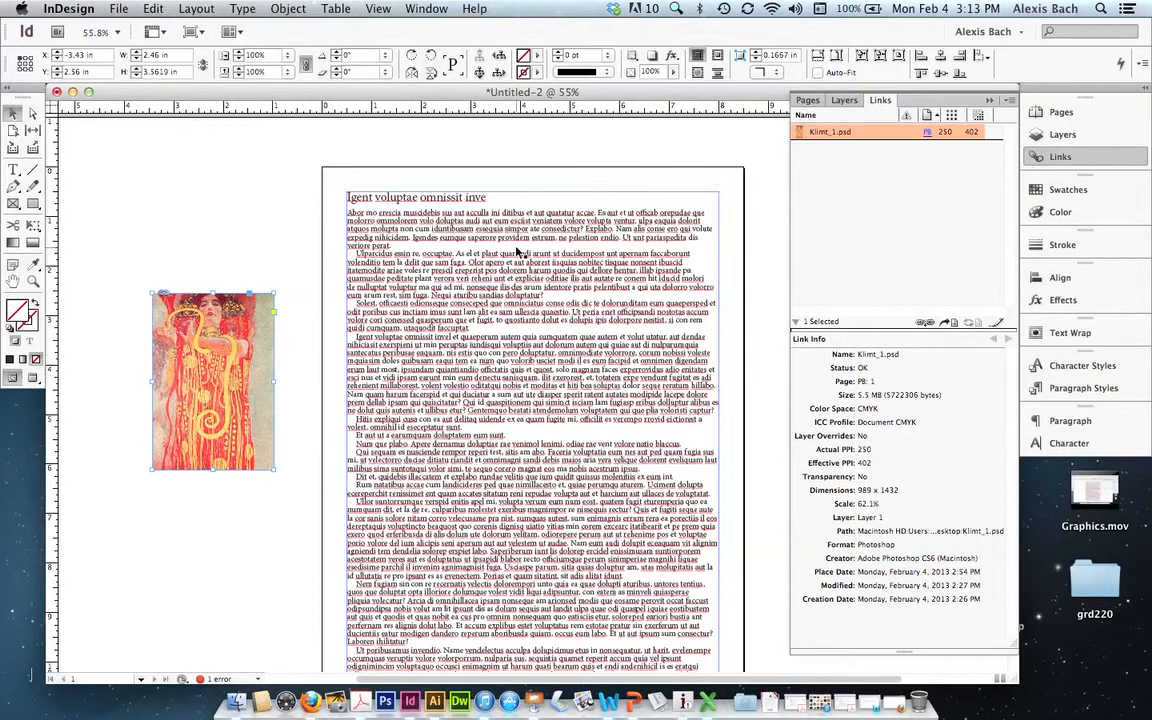
- Resize the Klimt image together with its frame to about 3.15 × 4.56 in using Auto-Fit, and leave Auto-Fit turned off
click(818, 72)
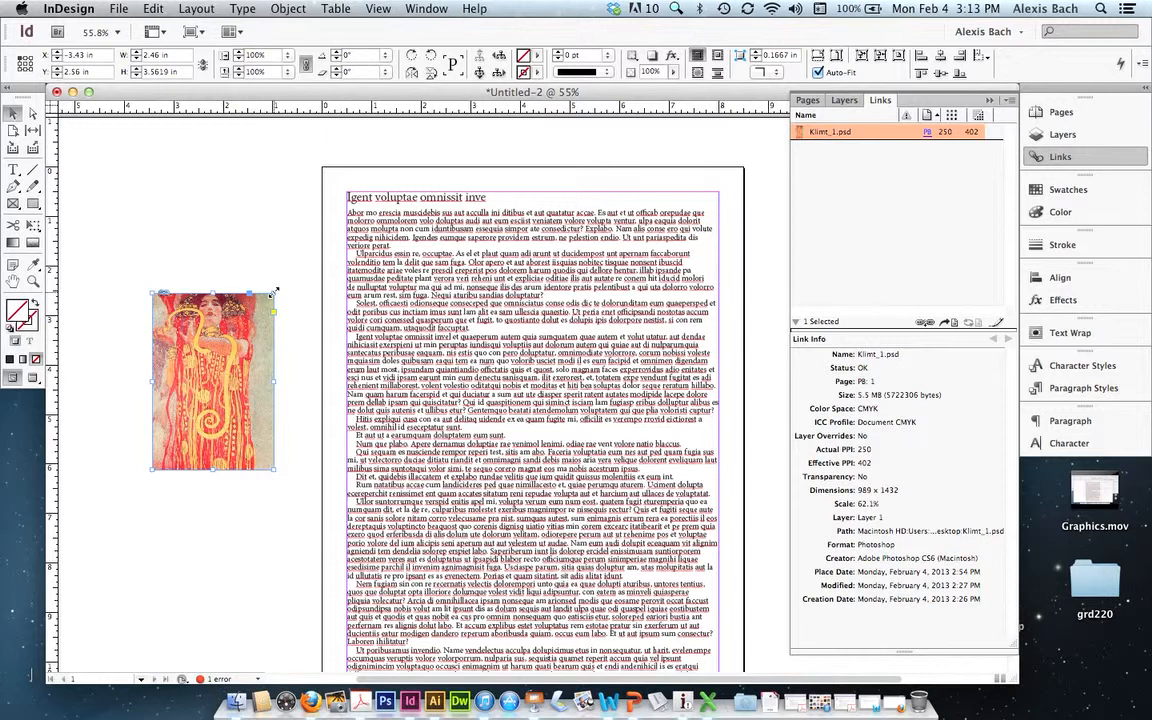
drag(272, 290, 308, 244)
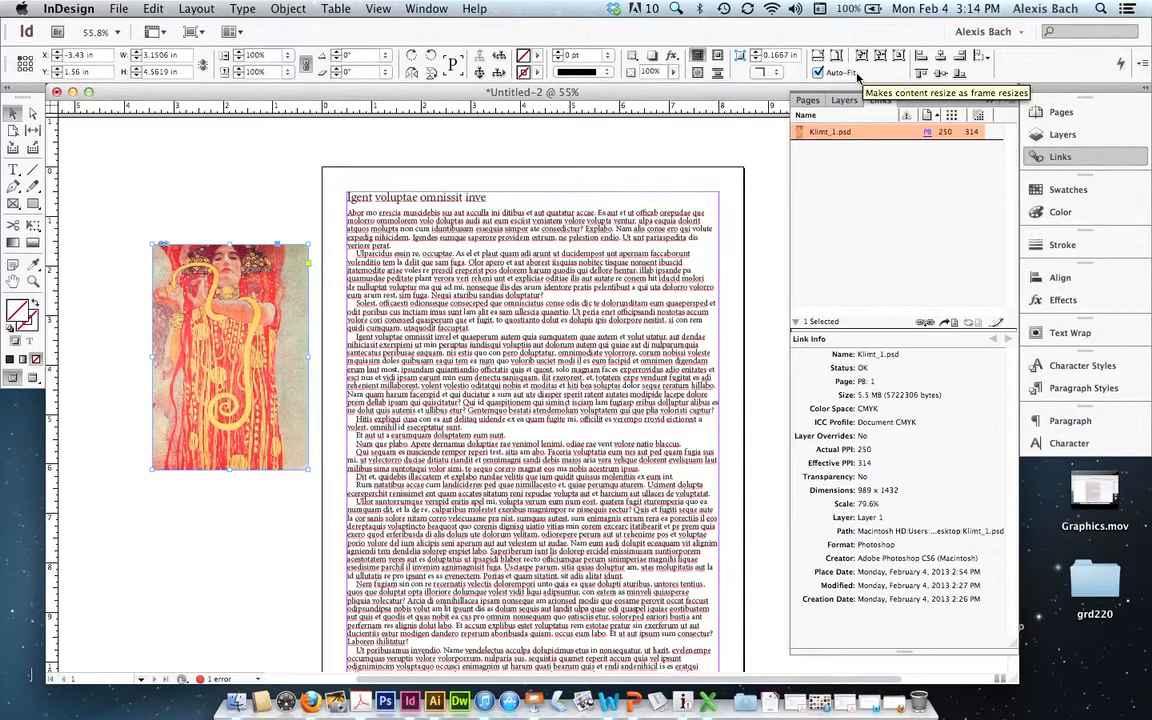
click(818, 73)
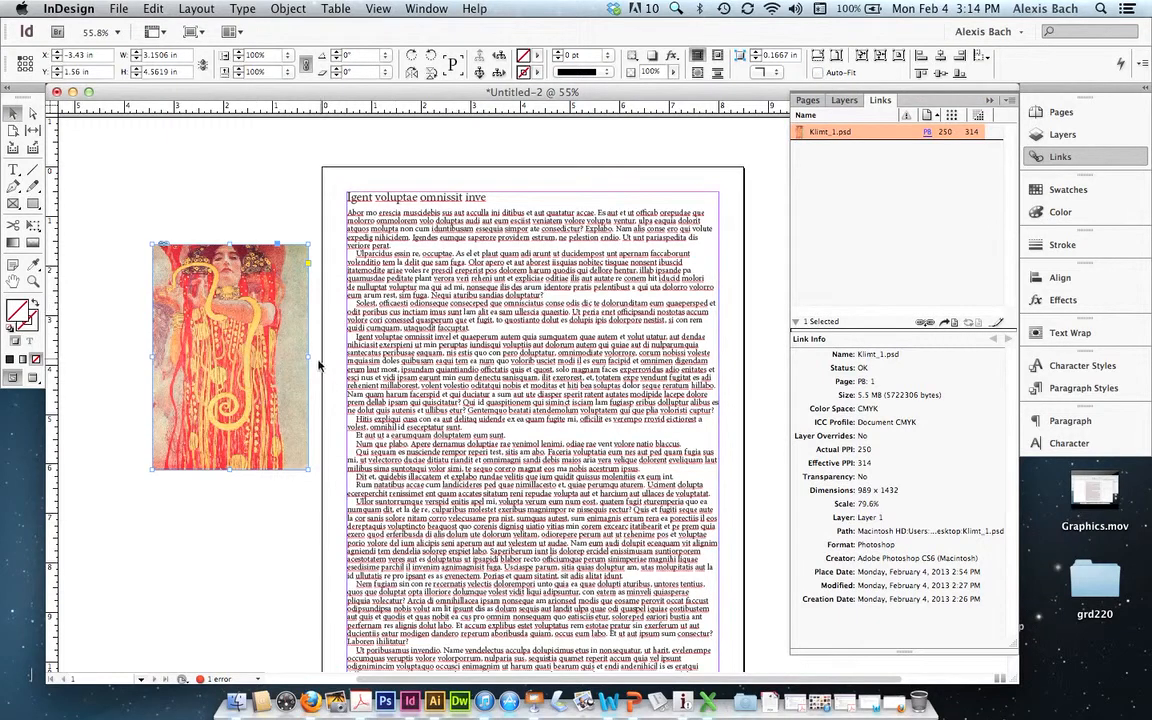
- Widen only the image frame to about 4.96 in and try filling the frame proportionally with the picture
drag(310, 357, 398, 354)
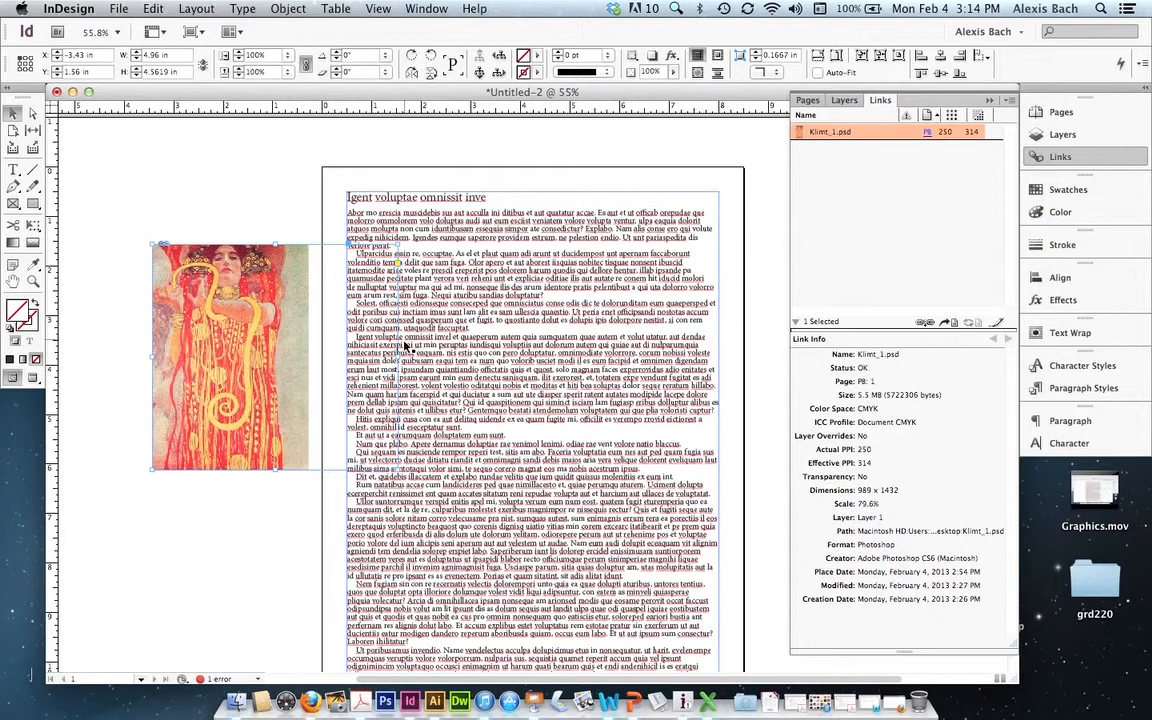
click(818, 57)
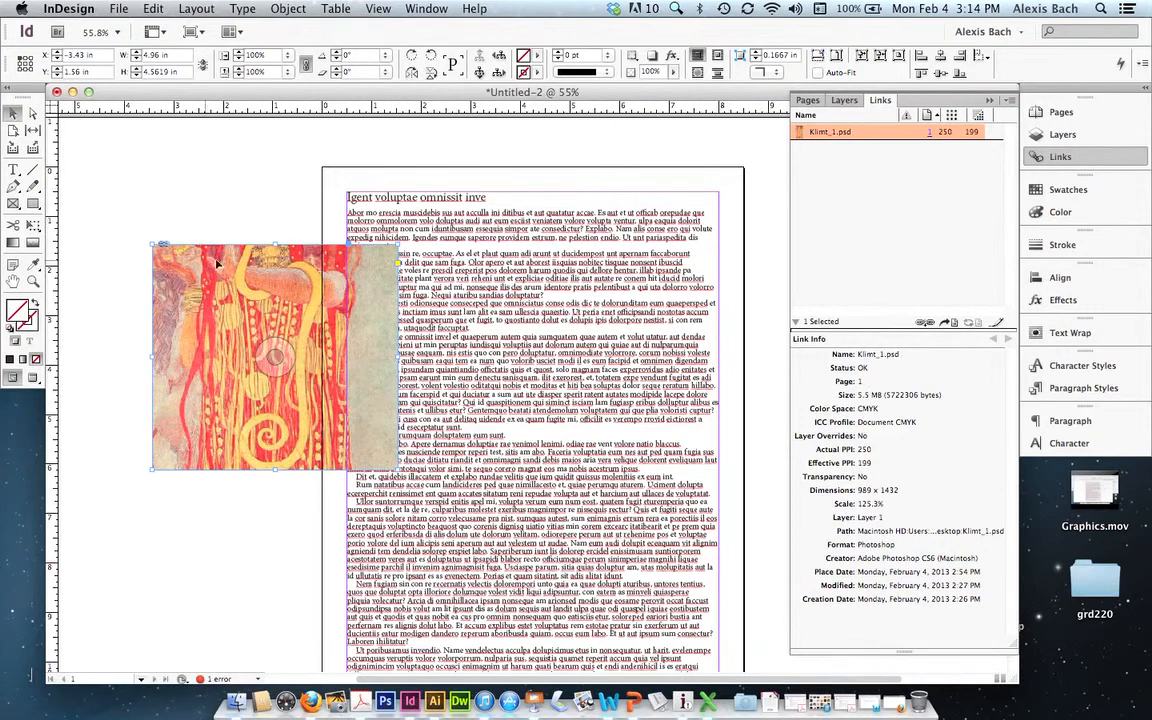
click(271, 349)
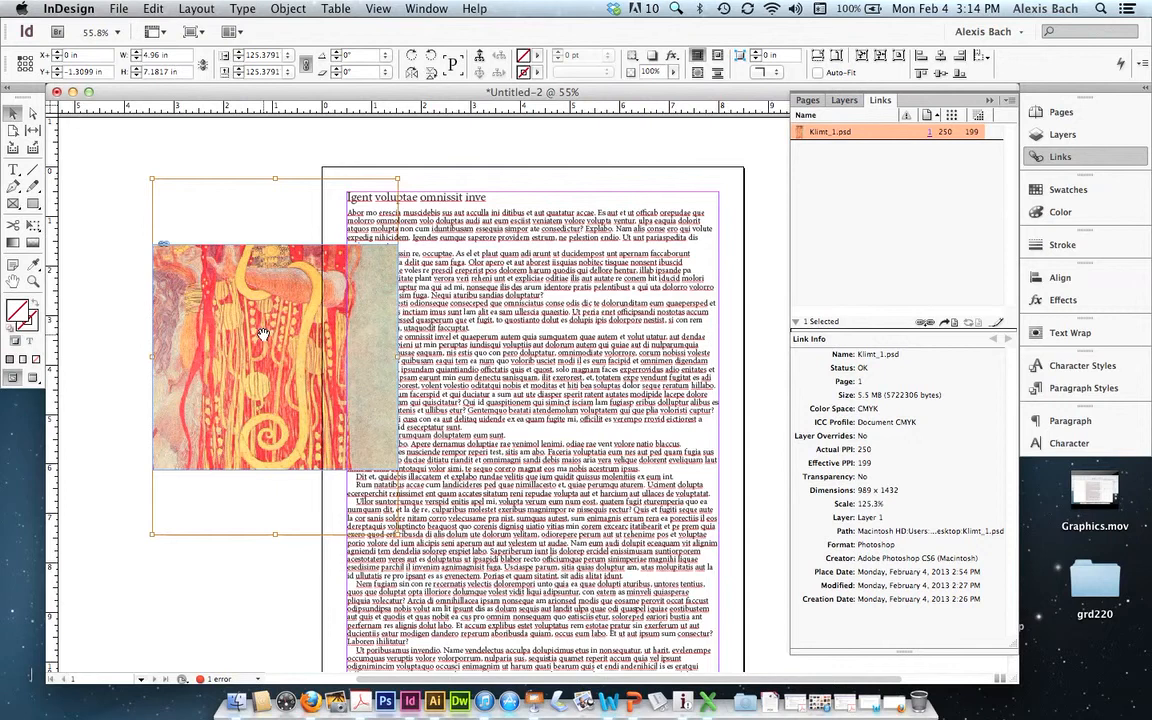
key(super+alt+shift+e)
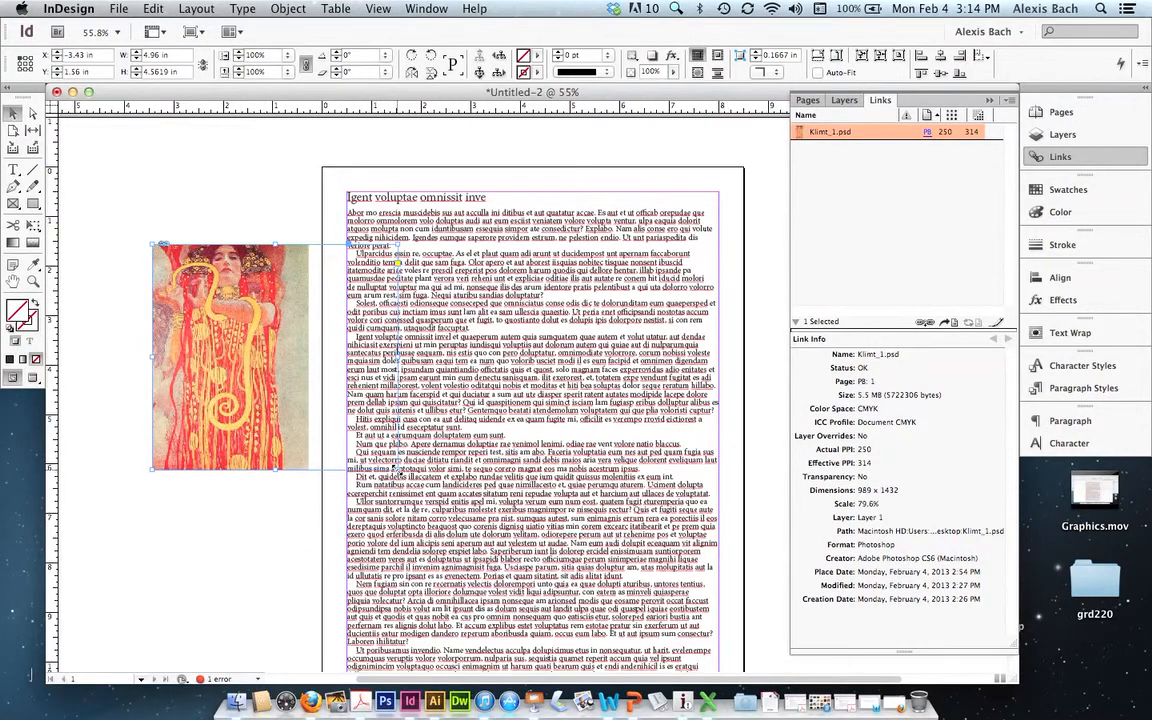
- Resize the image frame to about 6.6 × 3.62 in and fit the picture proportionally inside it
key(super+alt+c)
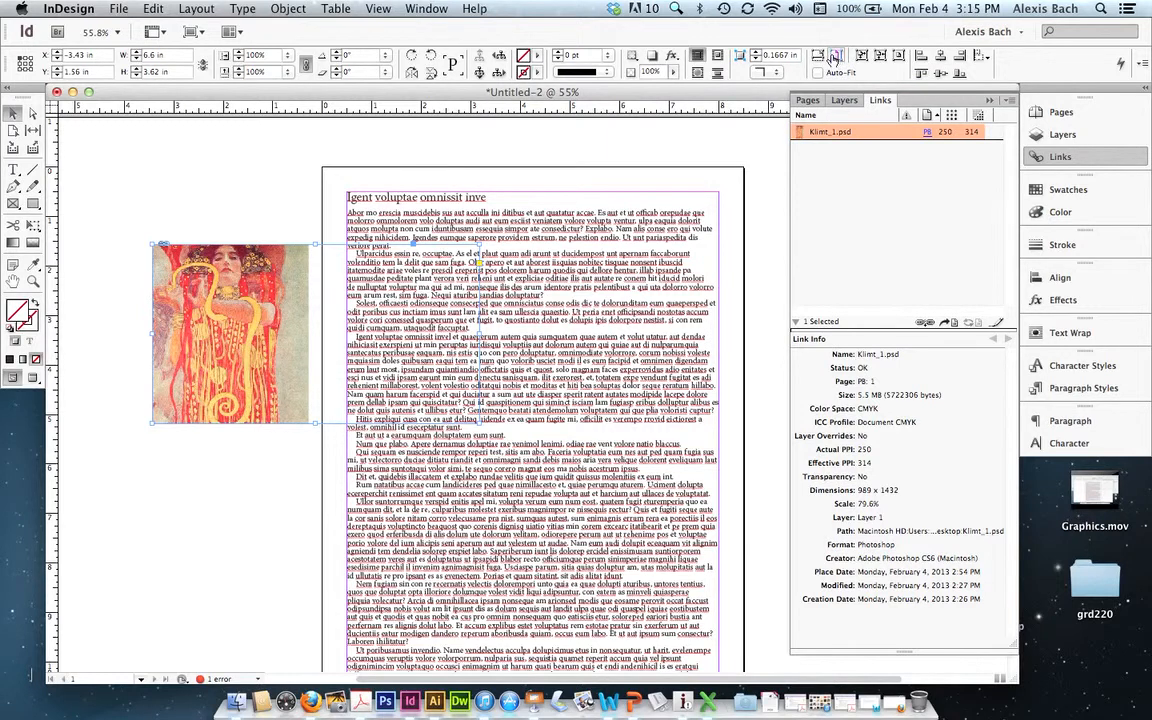
click(836, 58)
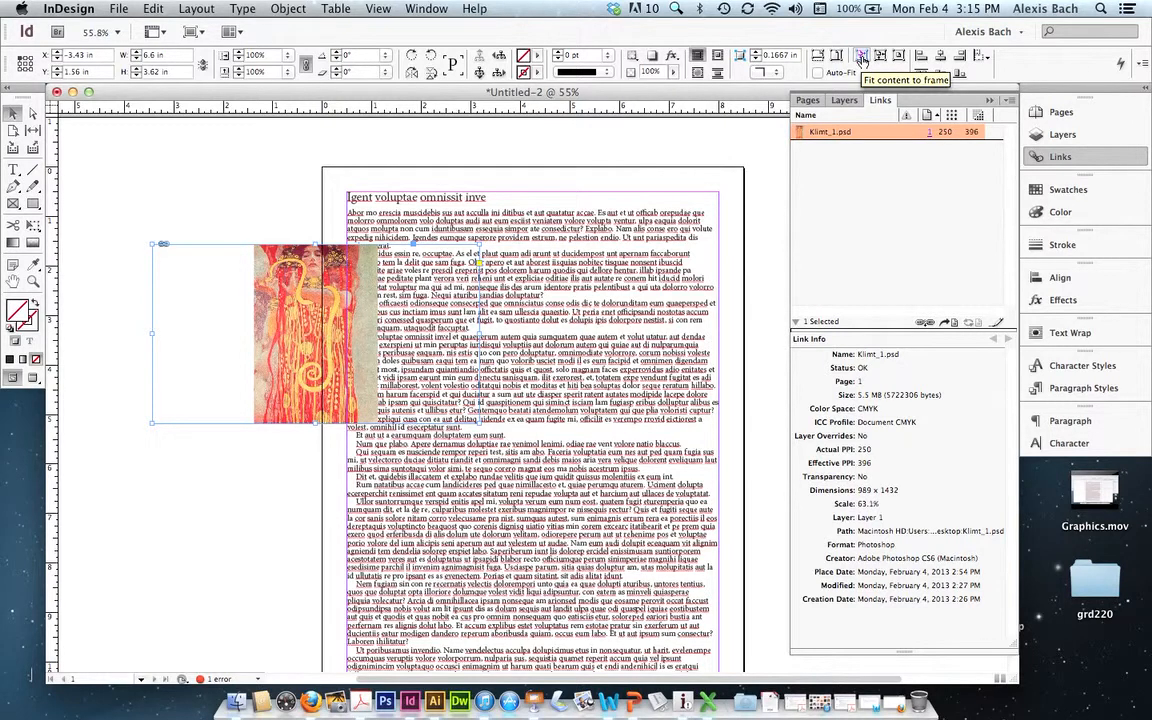
- Try stretching the picture with Fit Content to Frame, and restore its proportional fit
click(862, 57)
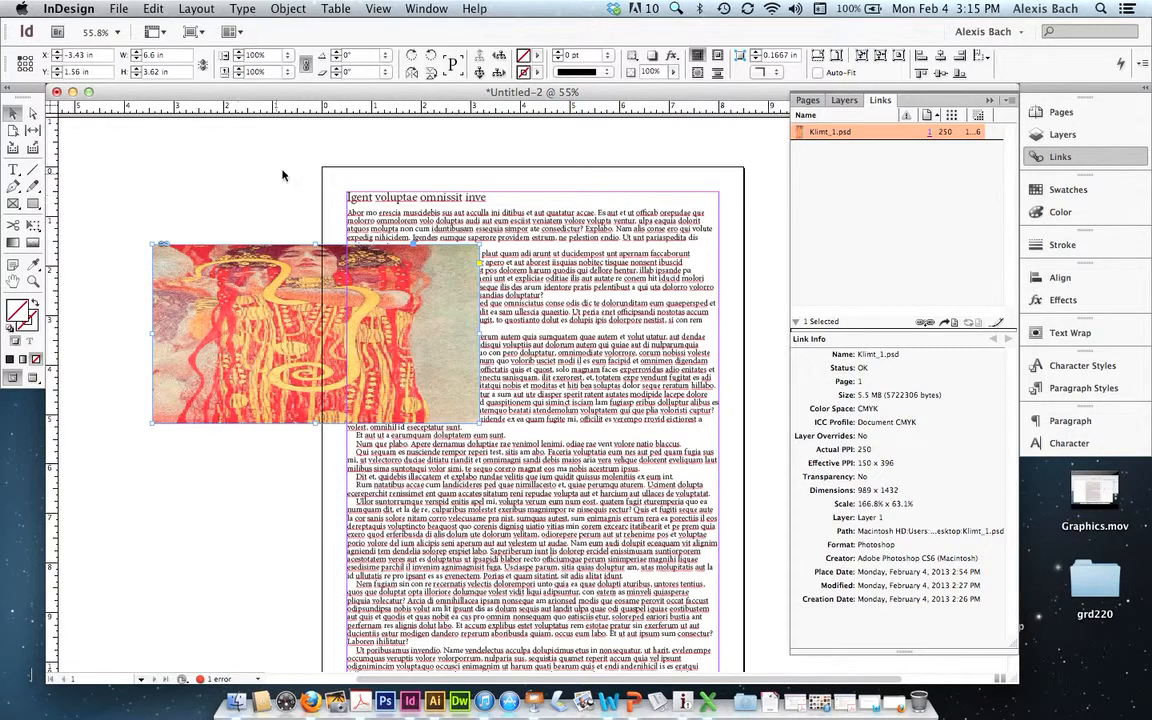
click(478, 74)
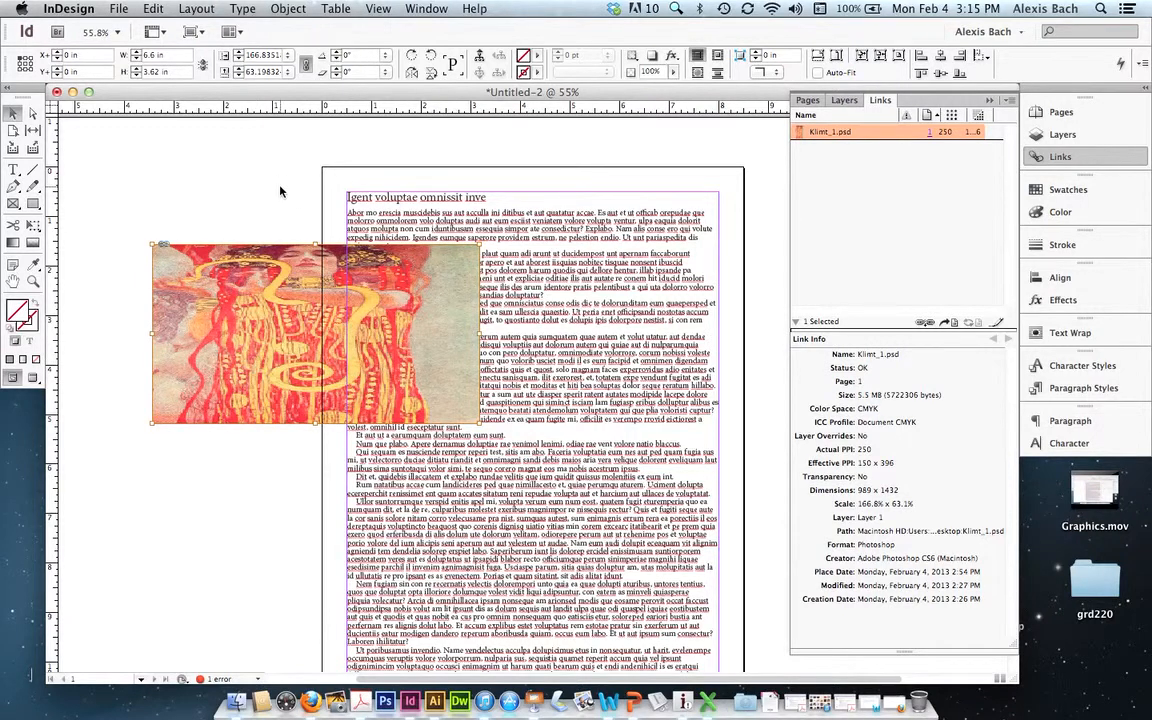
key(super+alt+shift+e)
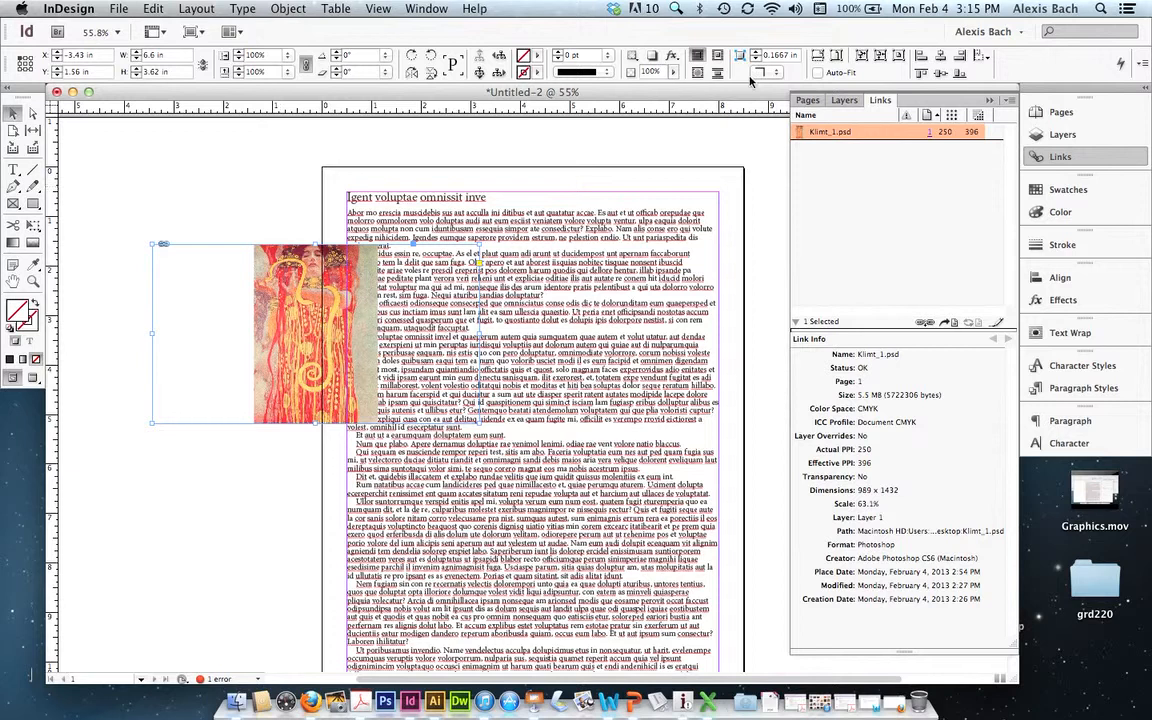
- Fit the frame to the picture, enlarge the frame to about 5.45 × 5.78 in and center the picture in it
click(880, 57)
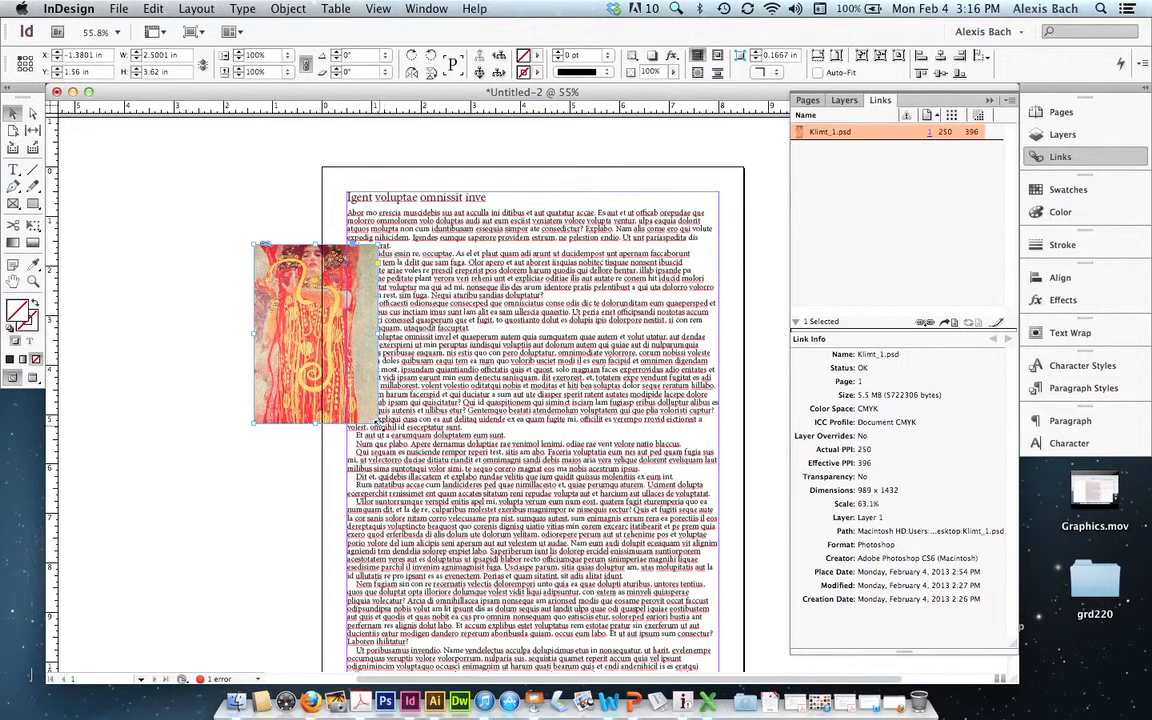
drag(377, 423, 525, 530)
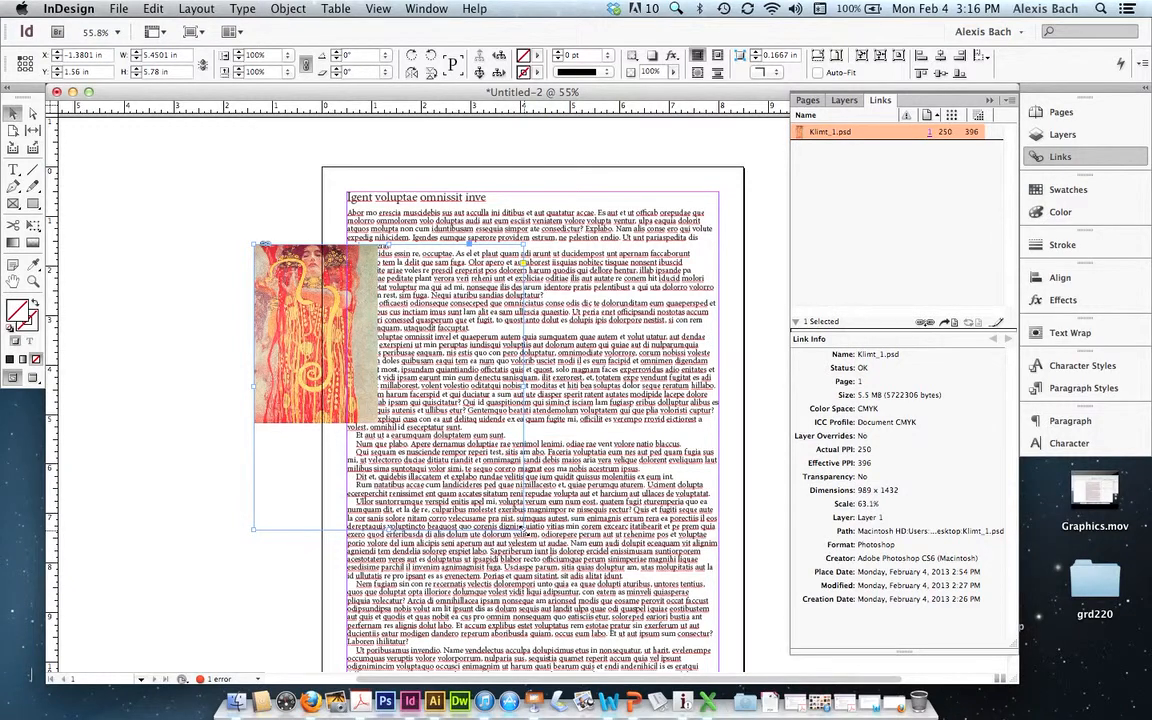
click(901, 58)
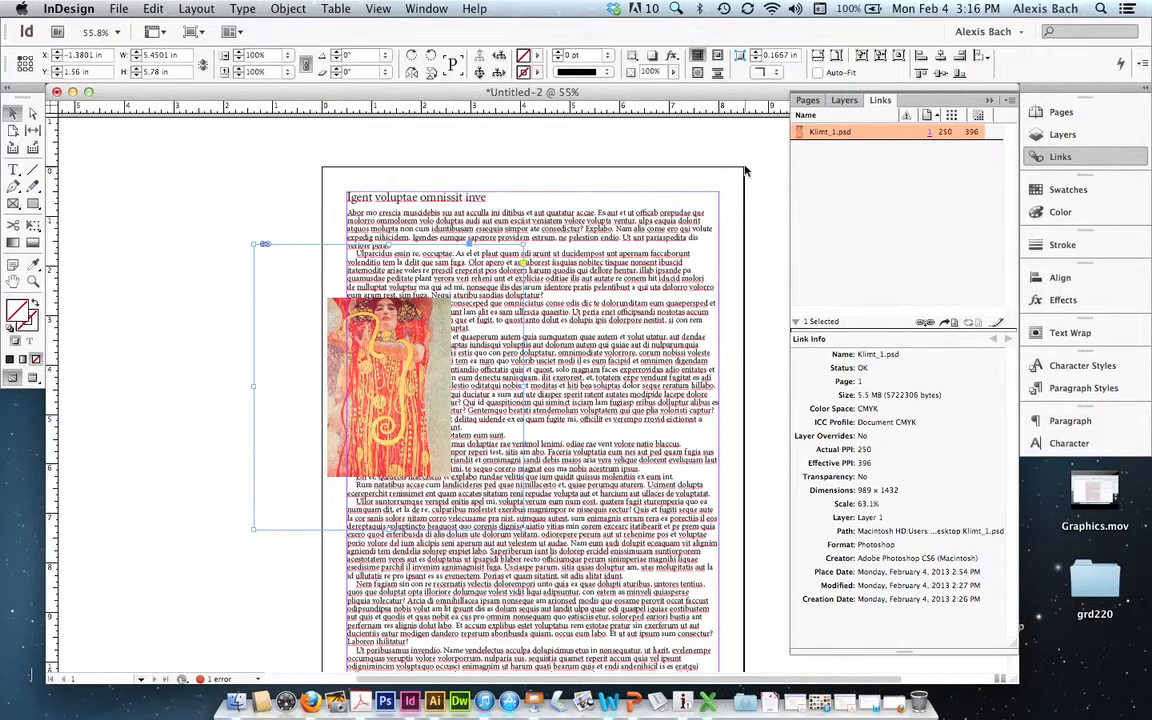
- Fit the frame to the centered picture and move it into the body text at about X 2.63 in, Y 3.34 in
click(880, 58)
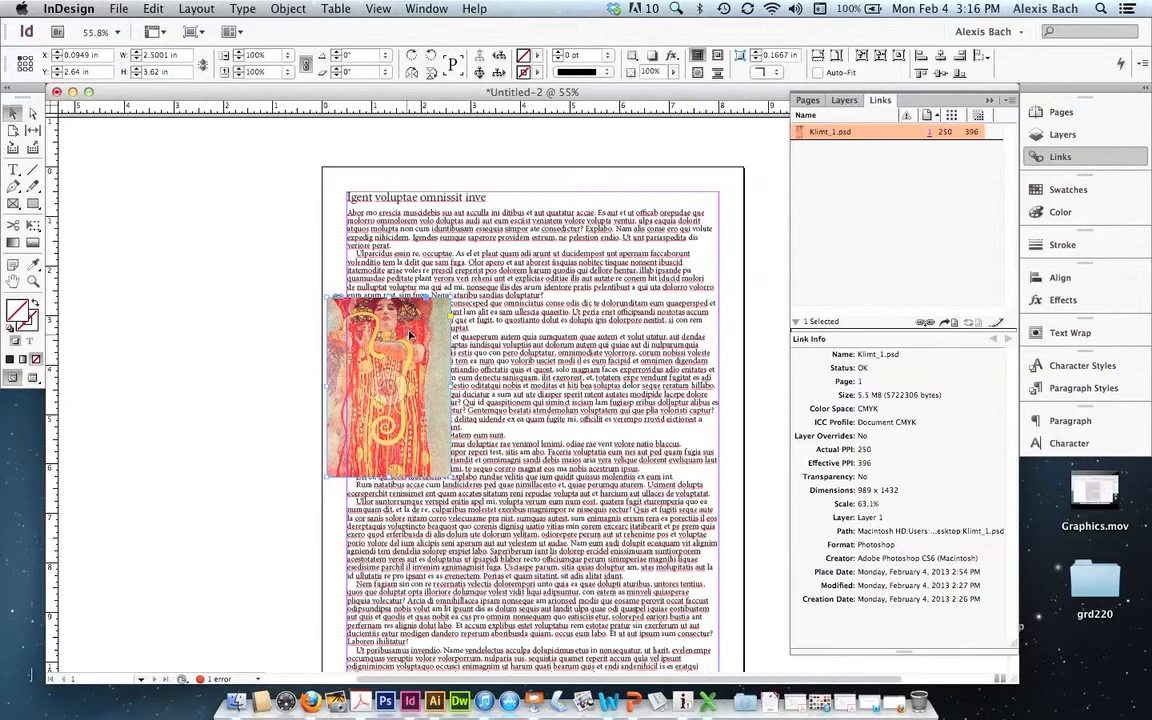
drag(419, 330, 511, 360)
drag(540, 364, 545, 365)
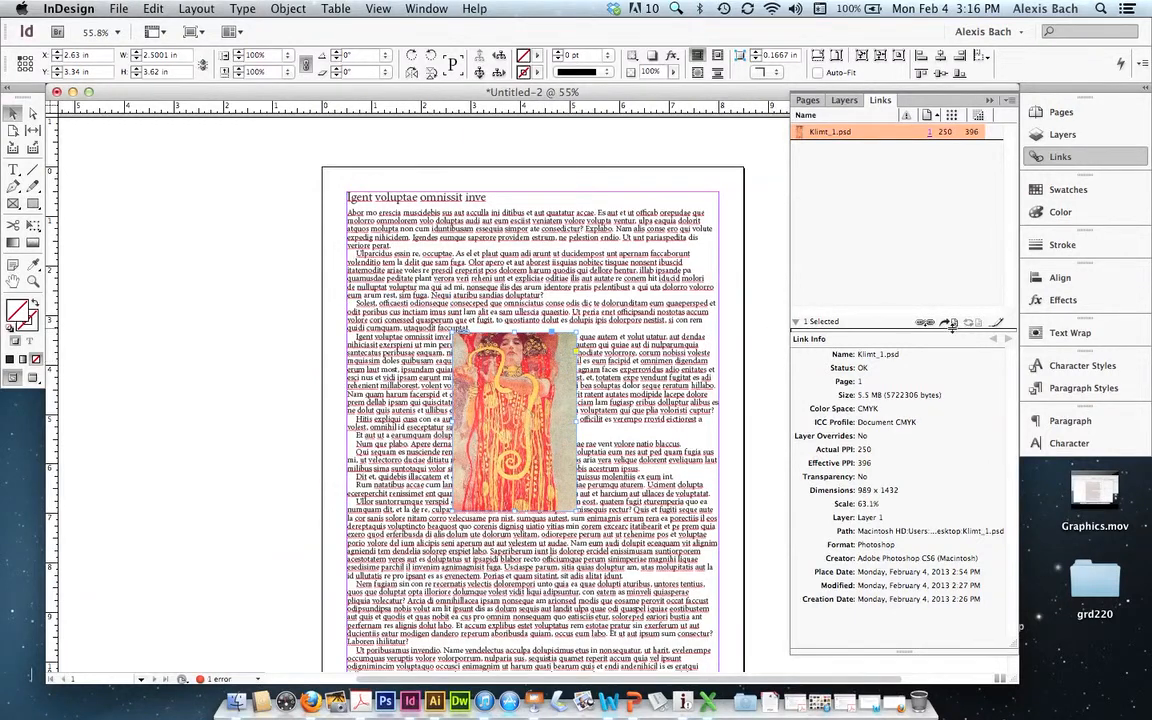
- Wrap the text around the image's bounding box, unlink the wrap offsets and set the right offset to 0.1875 in
click(1063, 335)
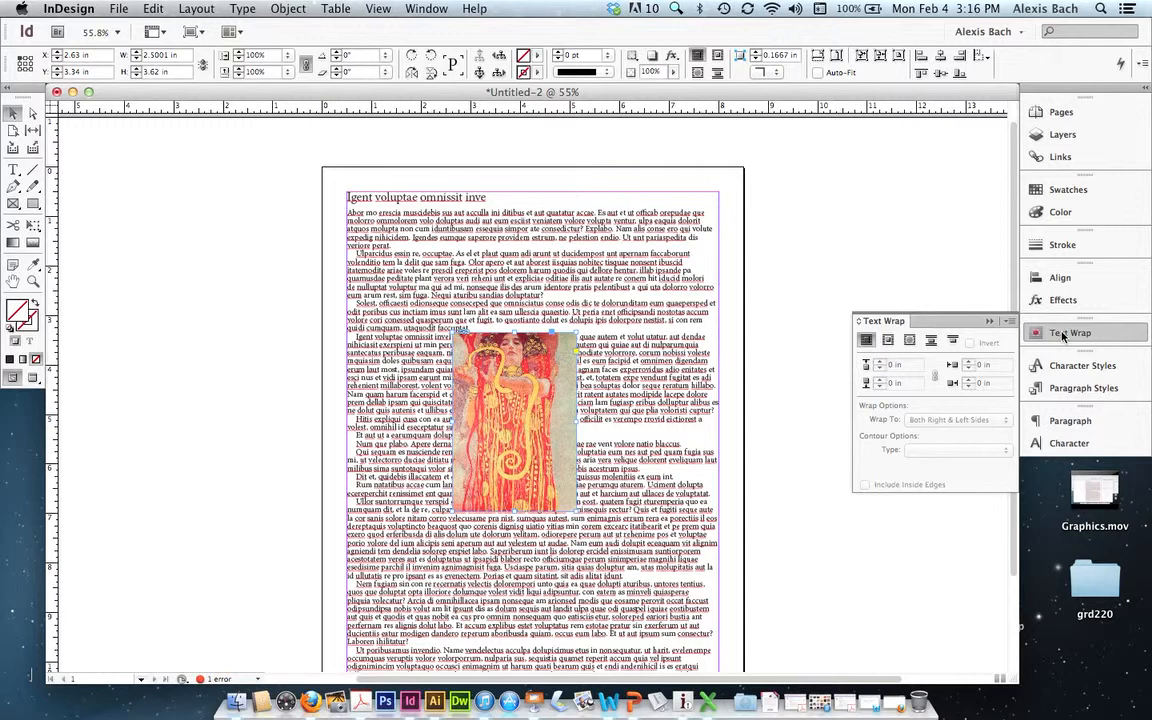
click(888, 342)
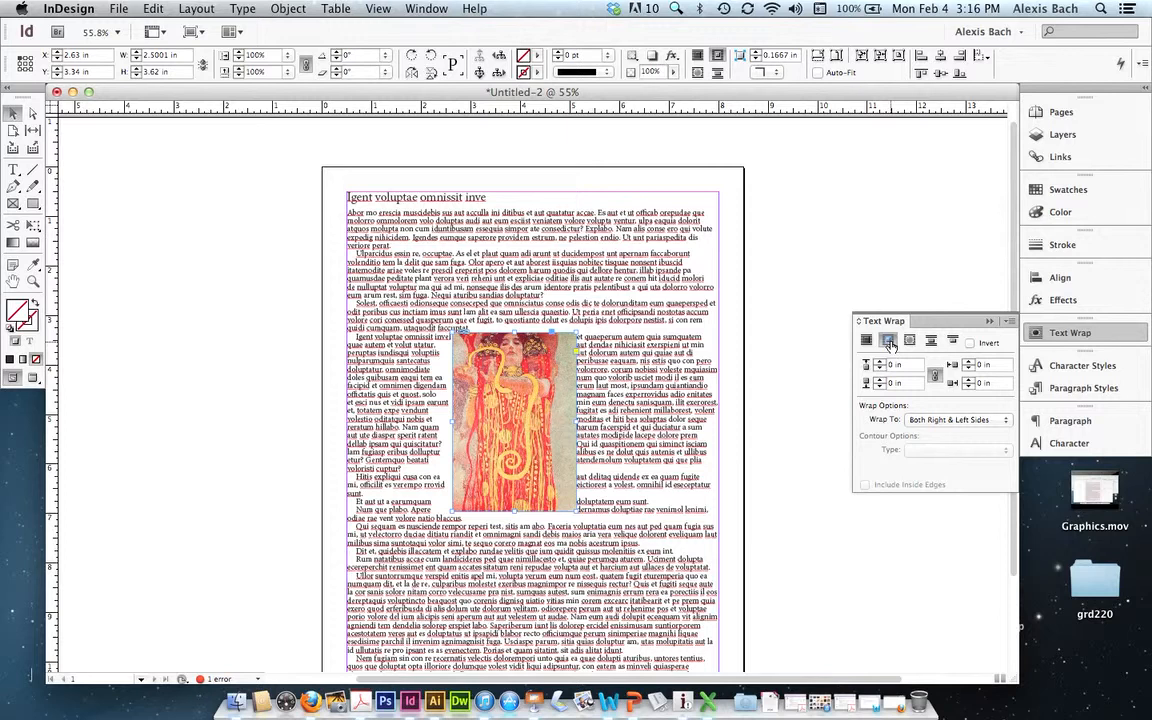
click(935, 379)
click(968, 380)
click(968, 380)
click(968, 381)
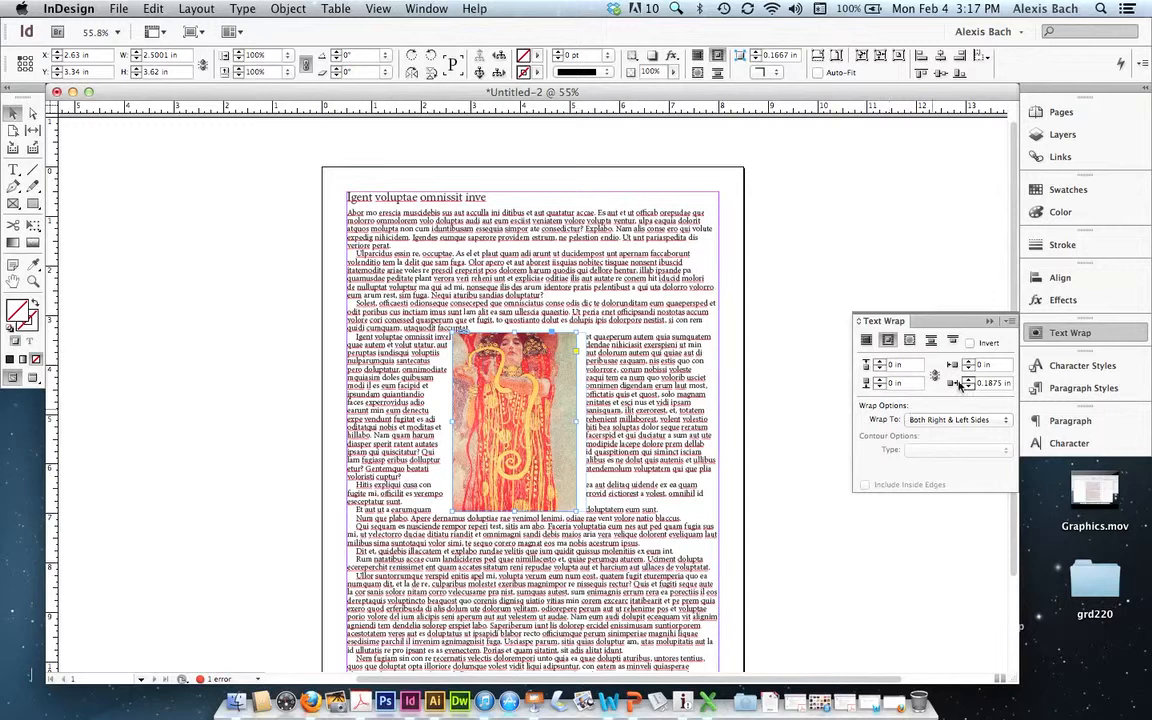
- Justify the paragraphs of the page's text frame with the last line aligned left
click(1091, 425)
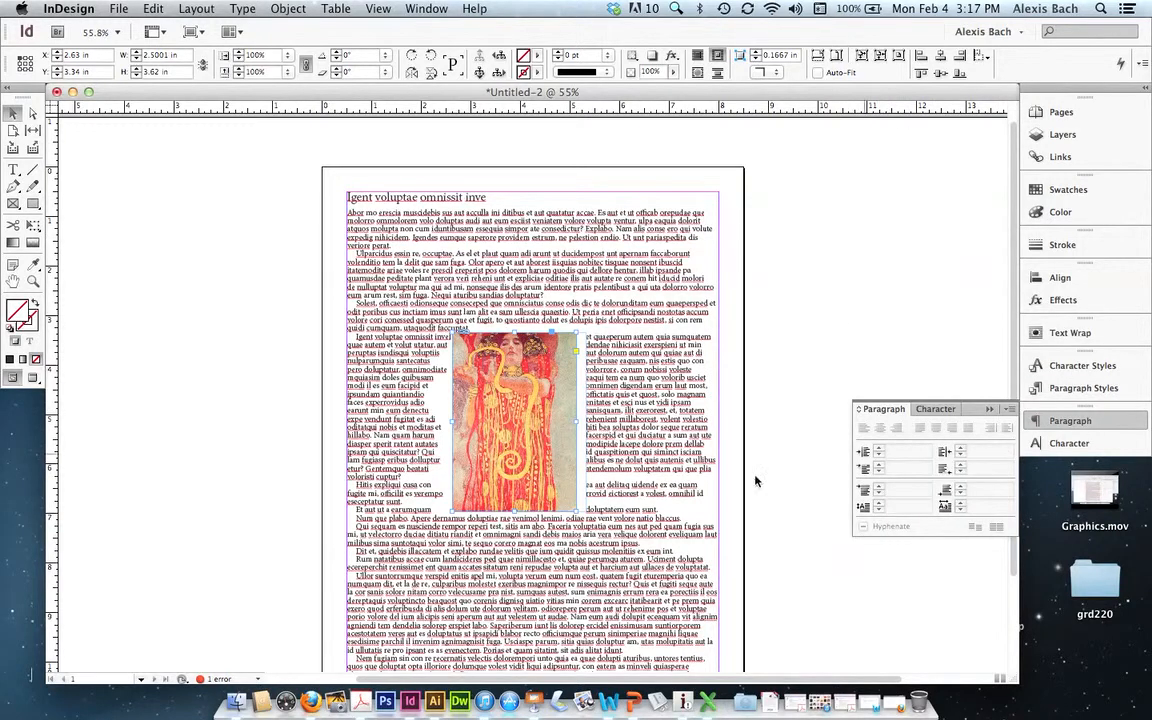
click(656, 277)
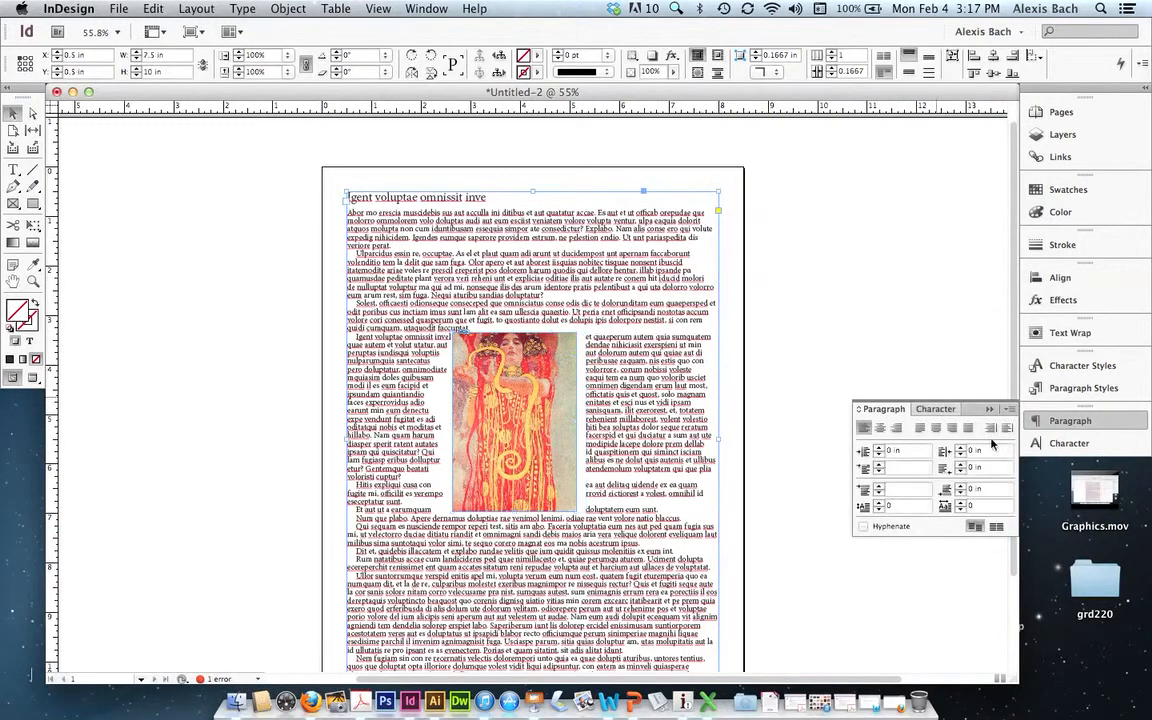
click(919, 428)
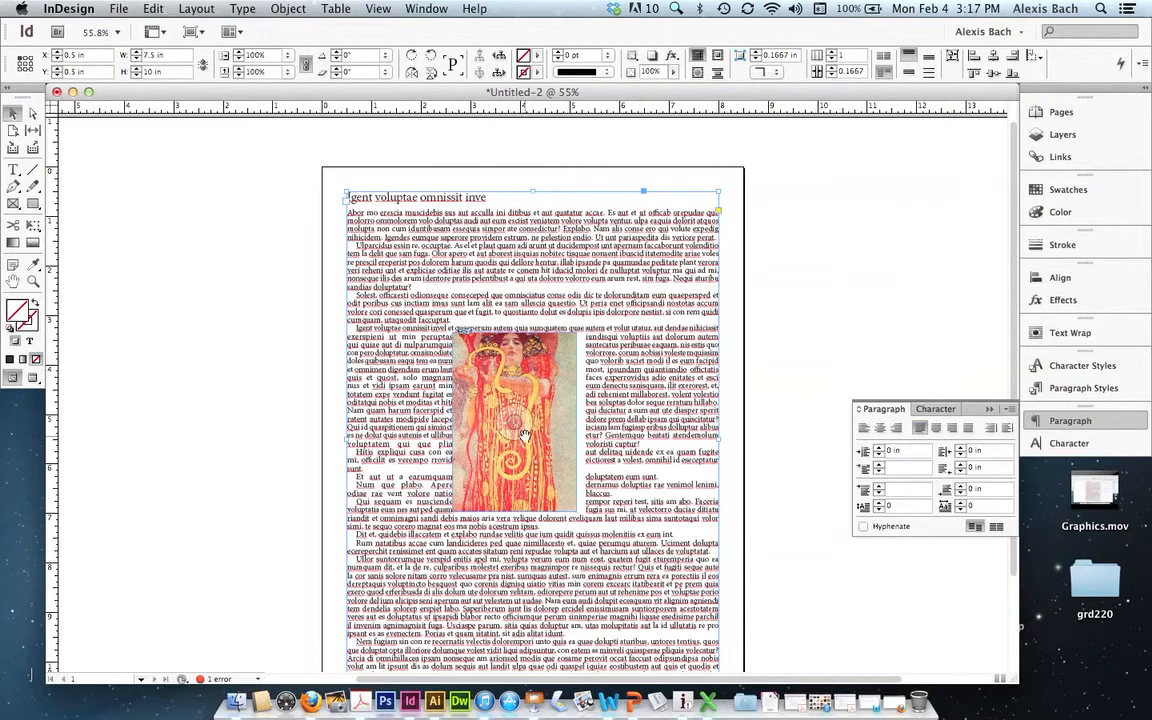
- Set the image's left text wrap offset to 0.25 in
click(564, 368)
click(616, 360)
click(556, 369)
click(1045, 333)
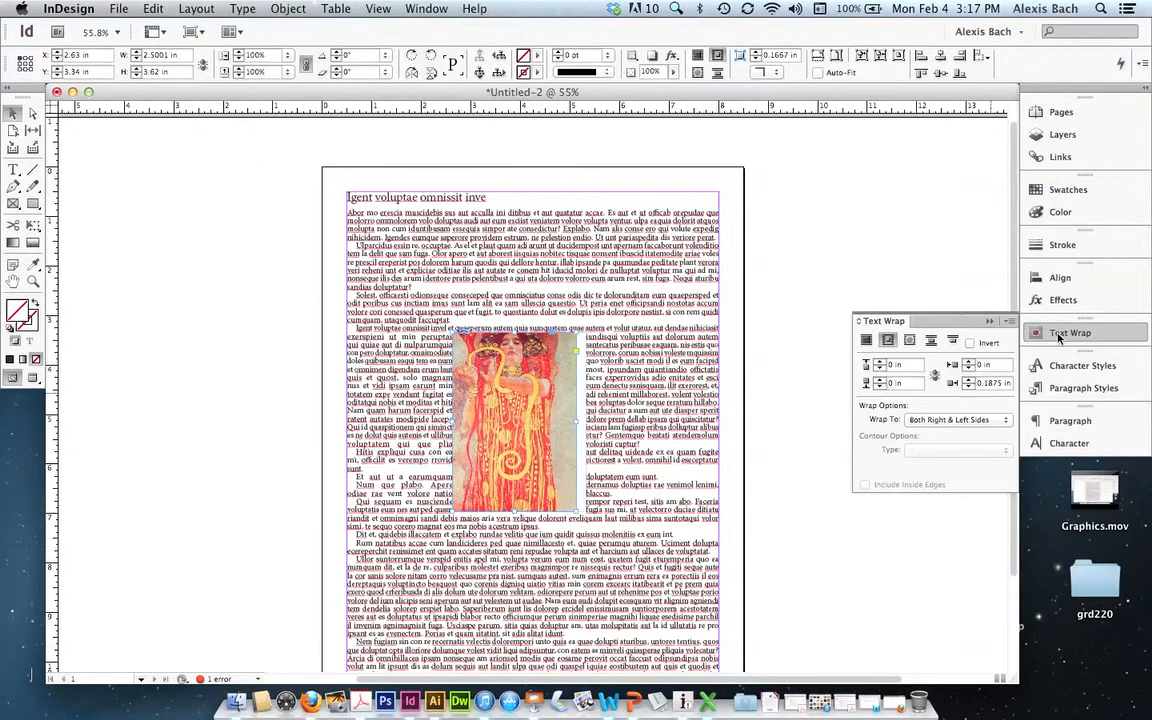
click(968, 363)
click(968, 363)
click(968, 363)
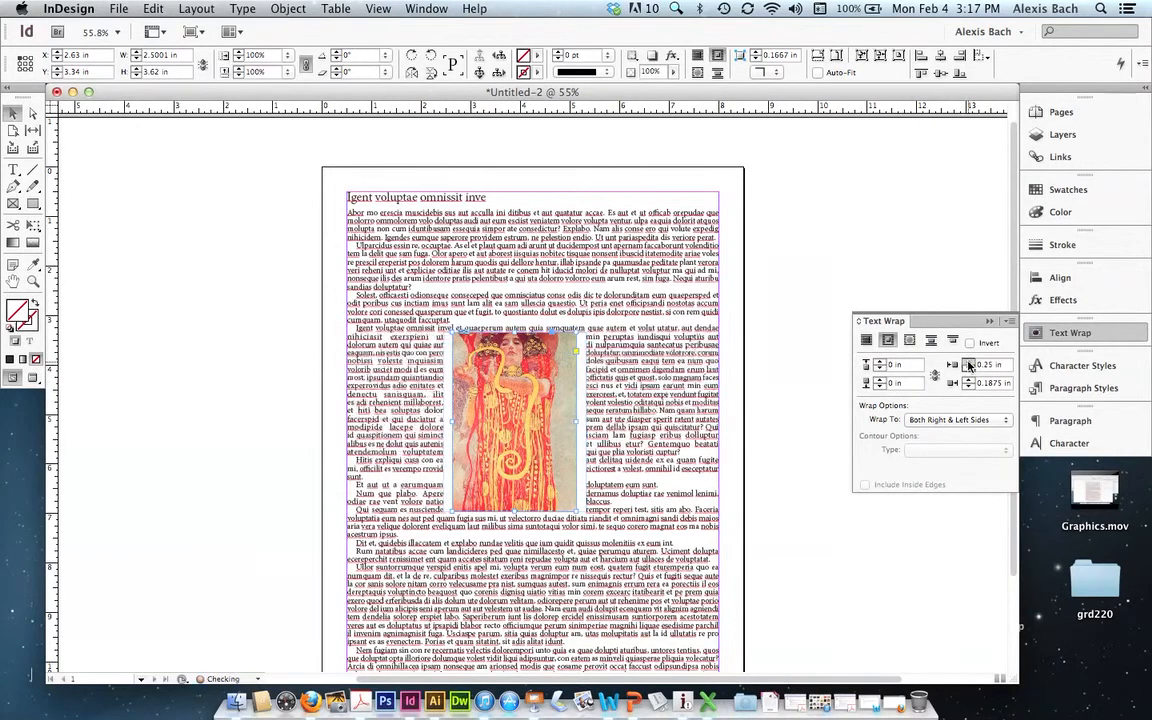
click(968, 363)
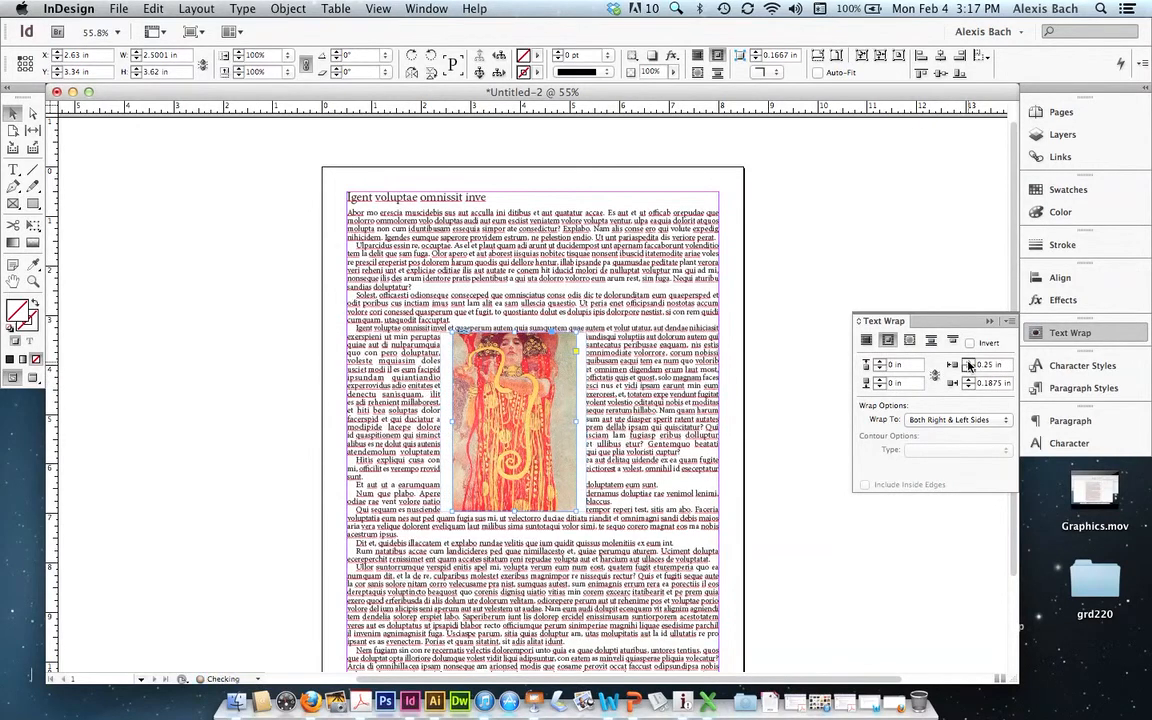
- Set the image's top text wrap offset to 0.125 in and the bottom offset to 0.0625 in
click(879, 362)
click(879, 362)
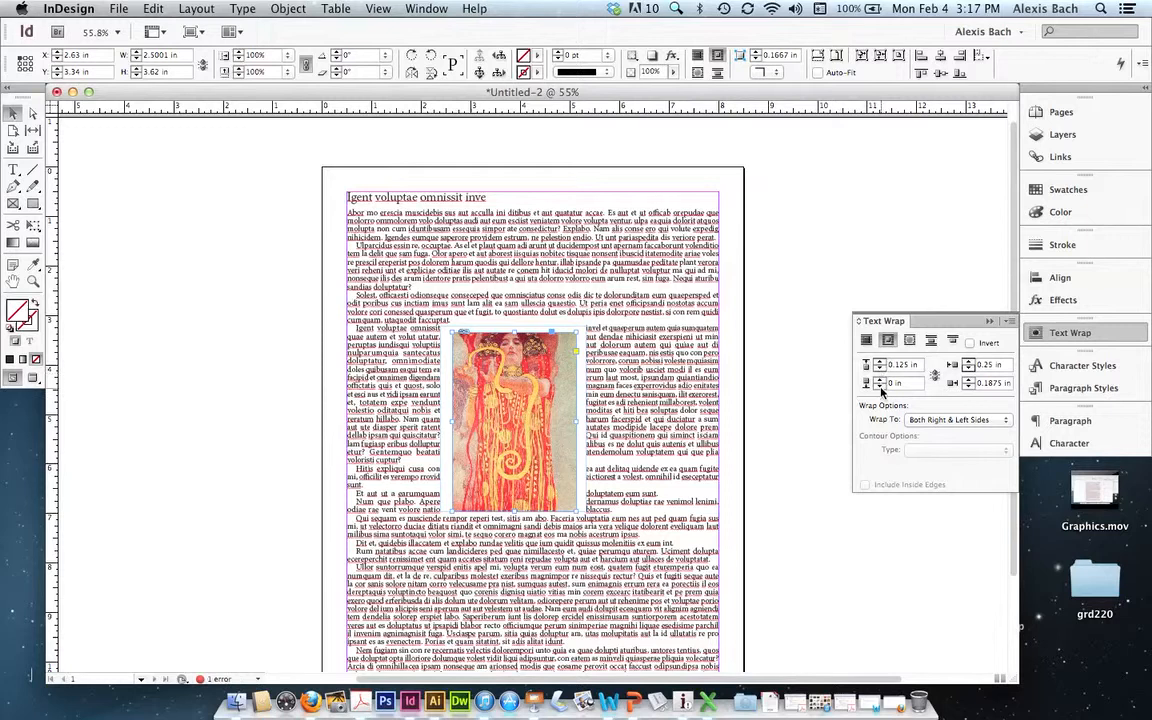
click(879, 386)
click(879, 380)
click(879, 380)
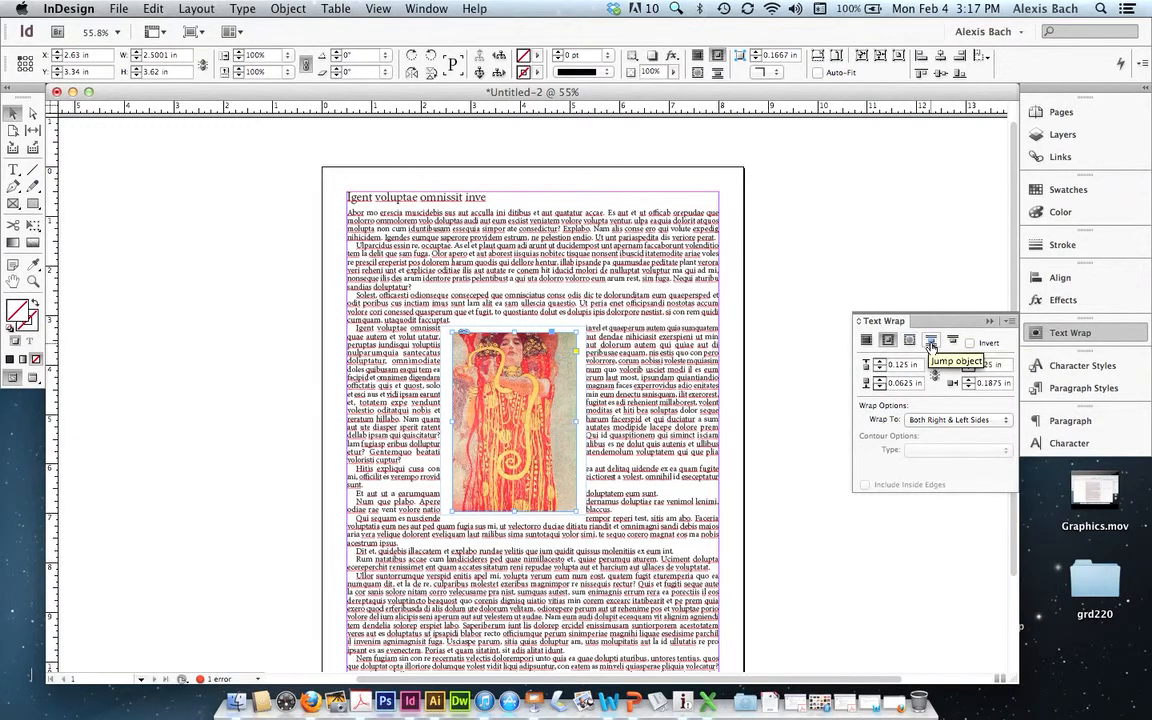
- Switch the image's text wrap to Jump Object, link the offsets and set them all to 0 in
click(931, 343)
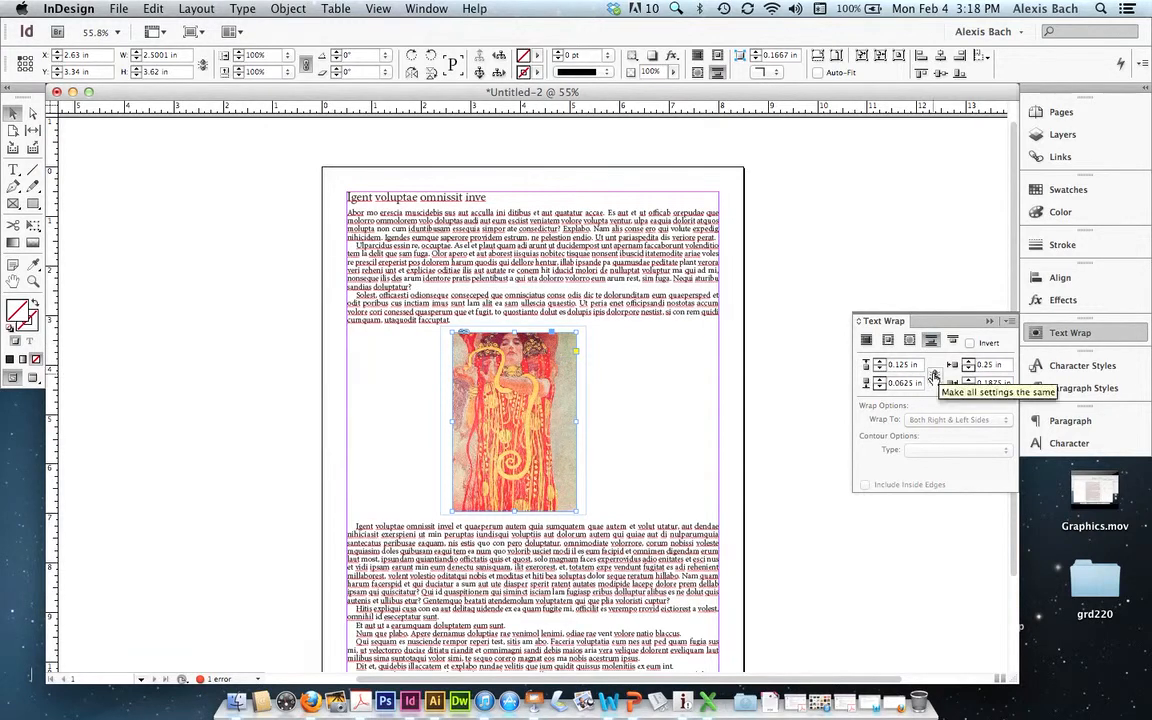
click(934, 376)
click(879, 368)
click(879, 368)
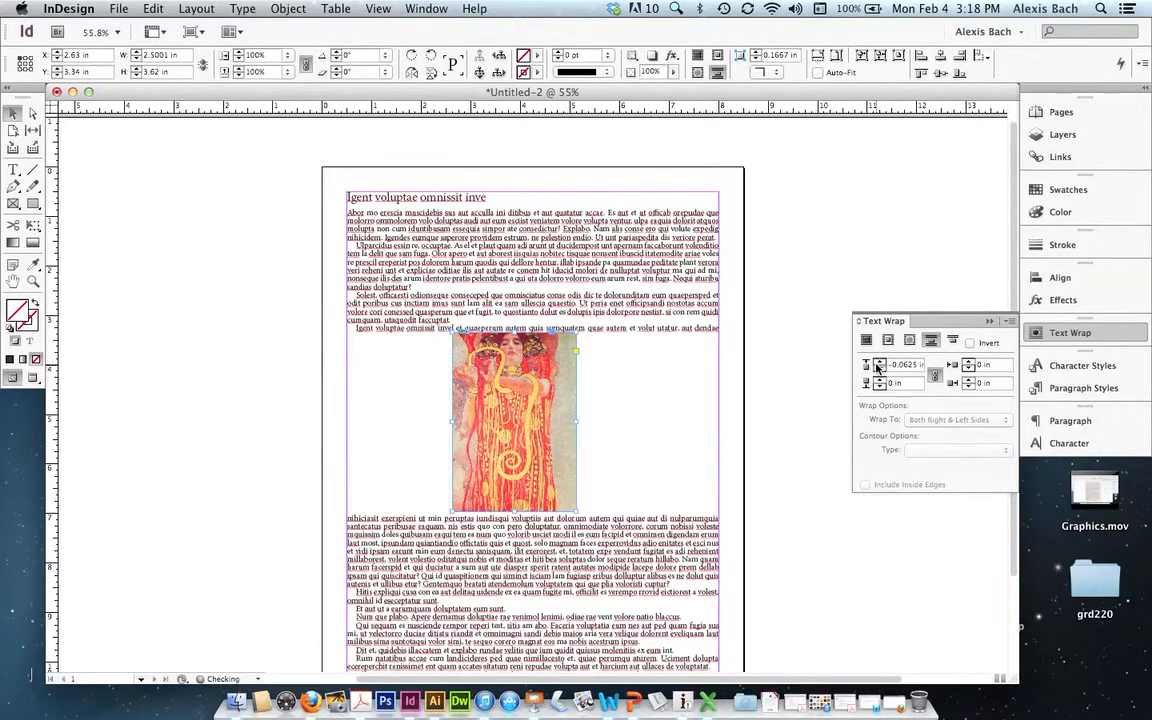
click(879, 368)
click(878, 363)
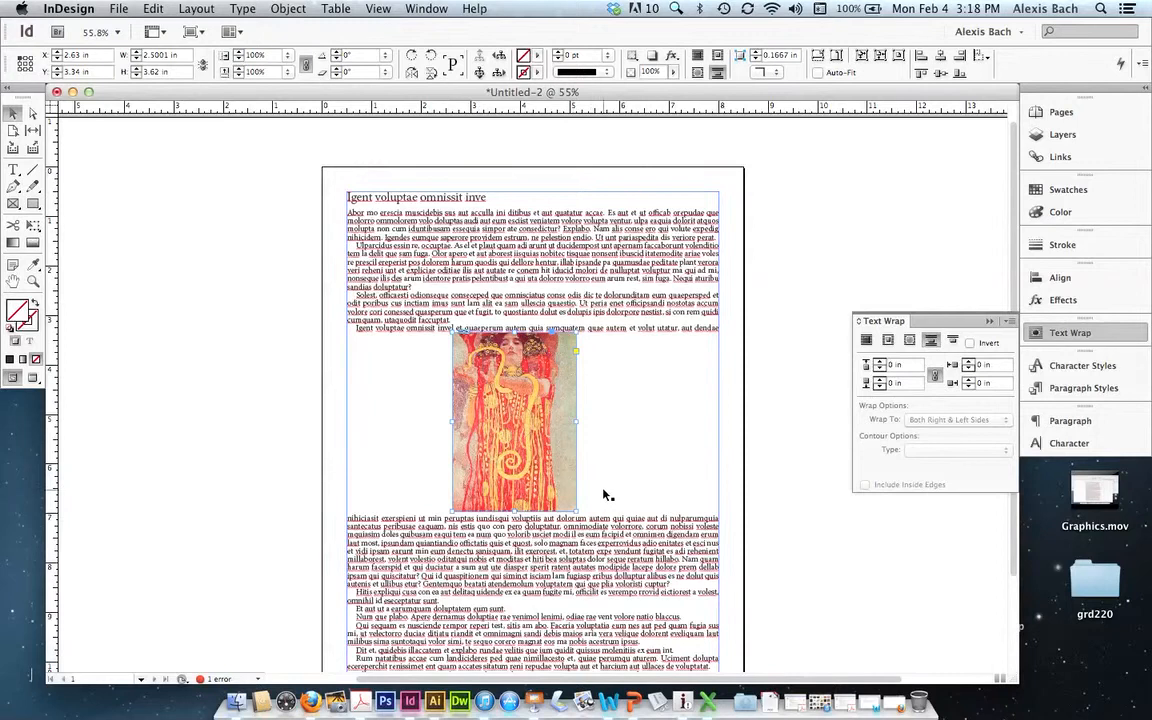
- Wrap the text around the image's bounding box again with all four offsets at 0.125 in
click(888, 341)
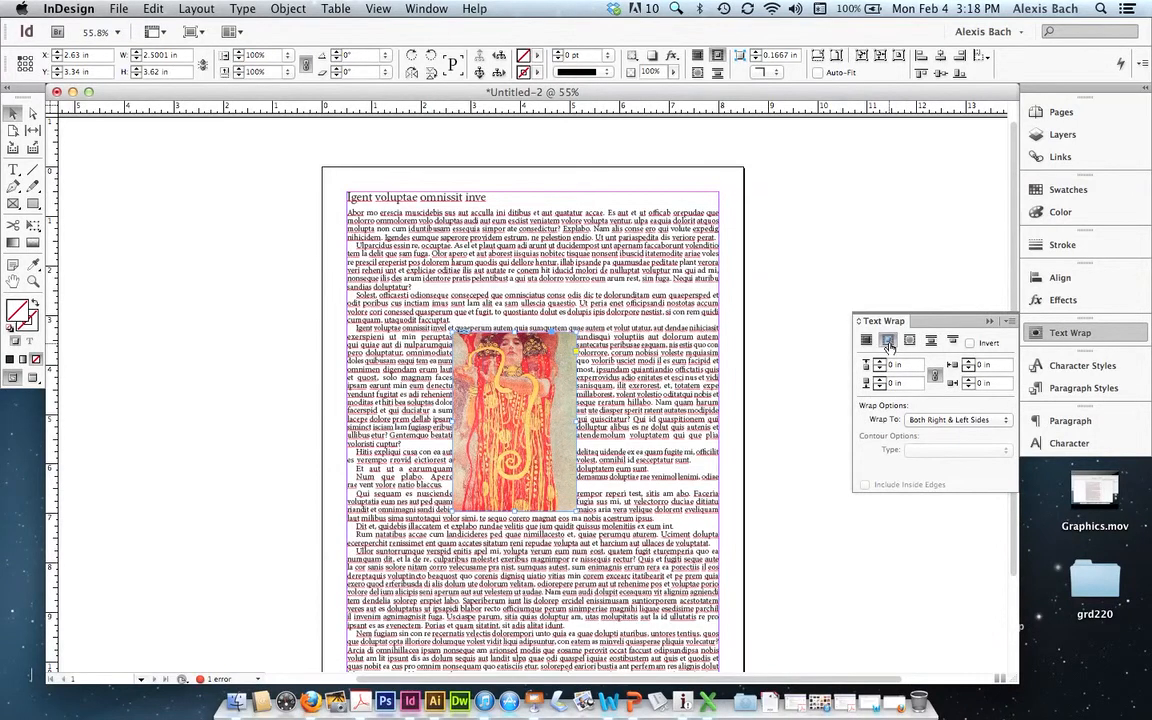
click(880, 362)
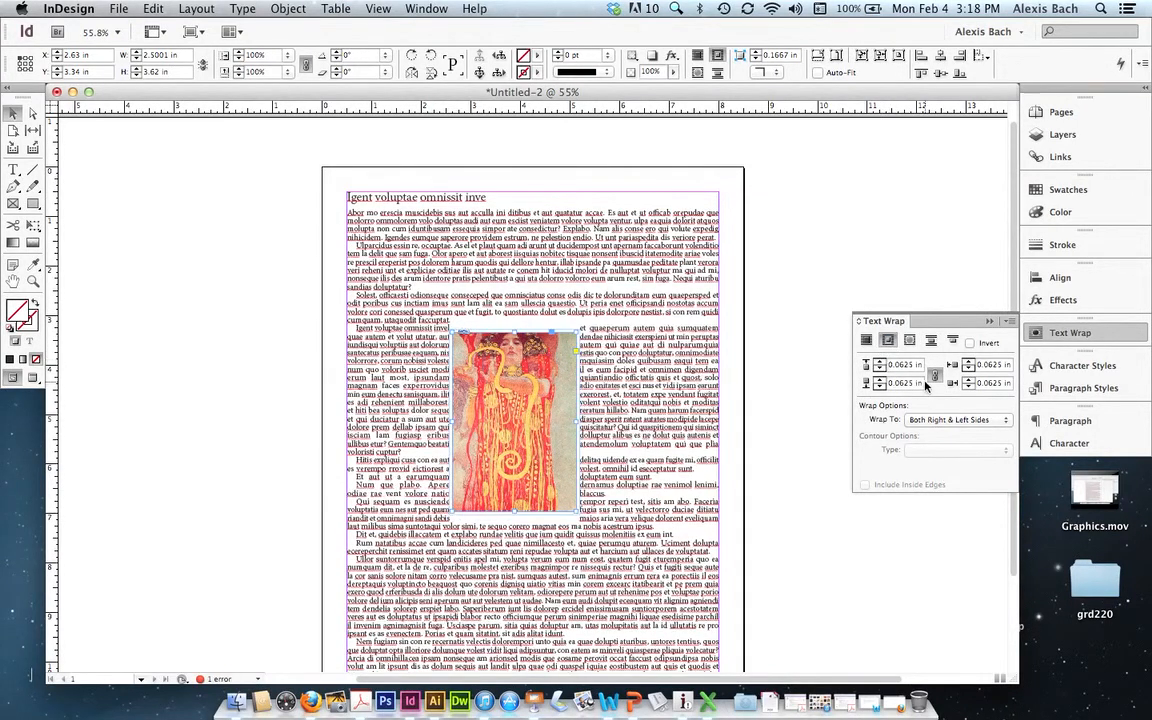
click(876, 364)
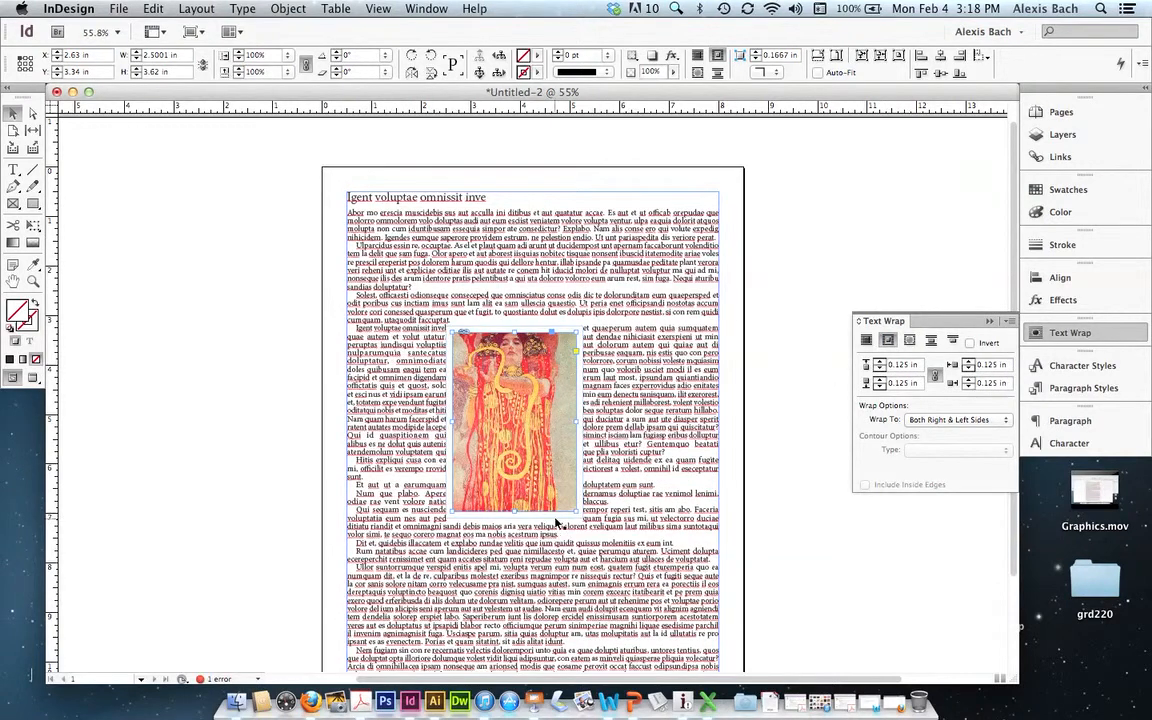